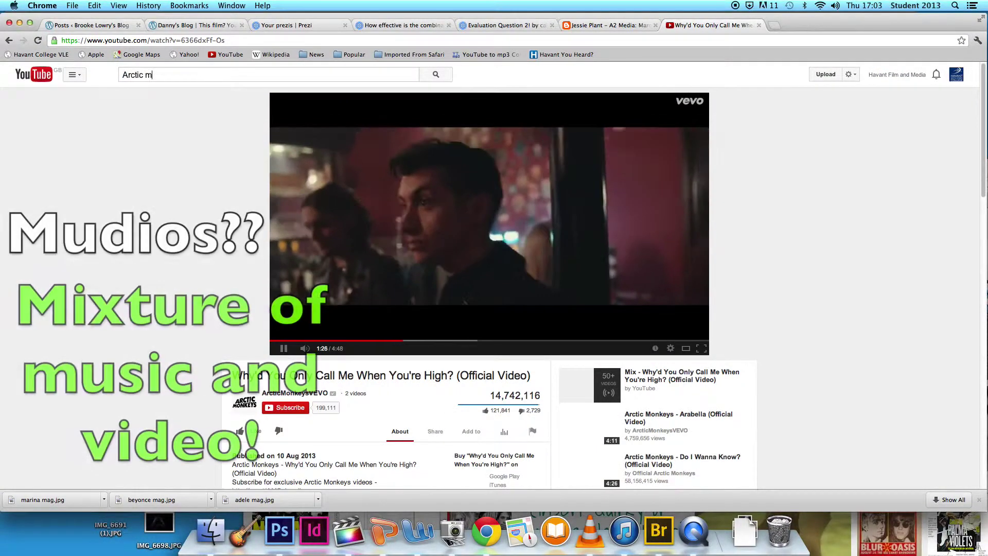
Search YouTube for 'Arctic monkeys r u mine' and open the R U Mine? video
type("onkeys r u")
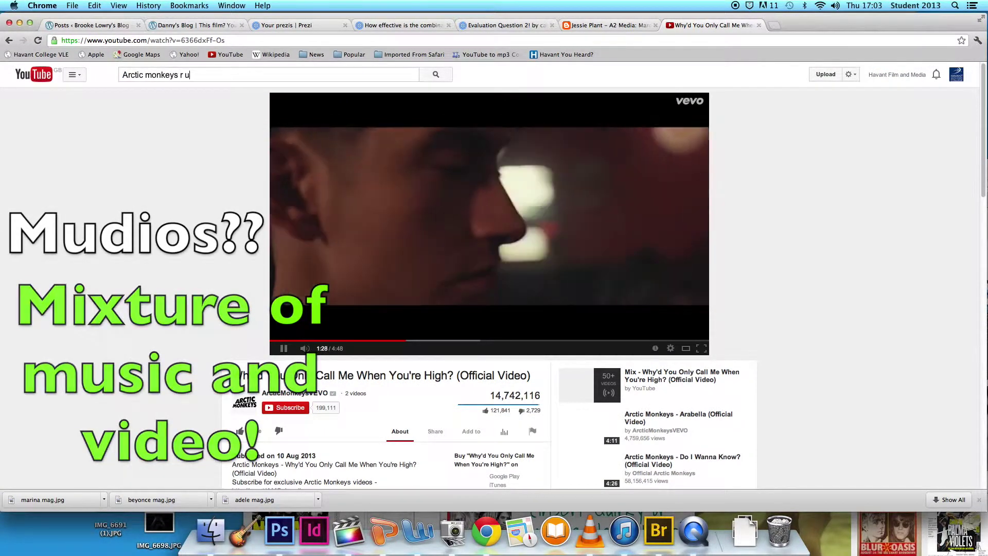
type(" mine")
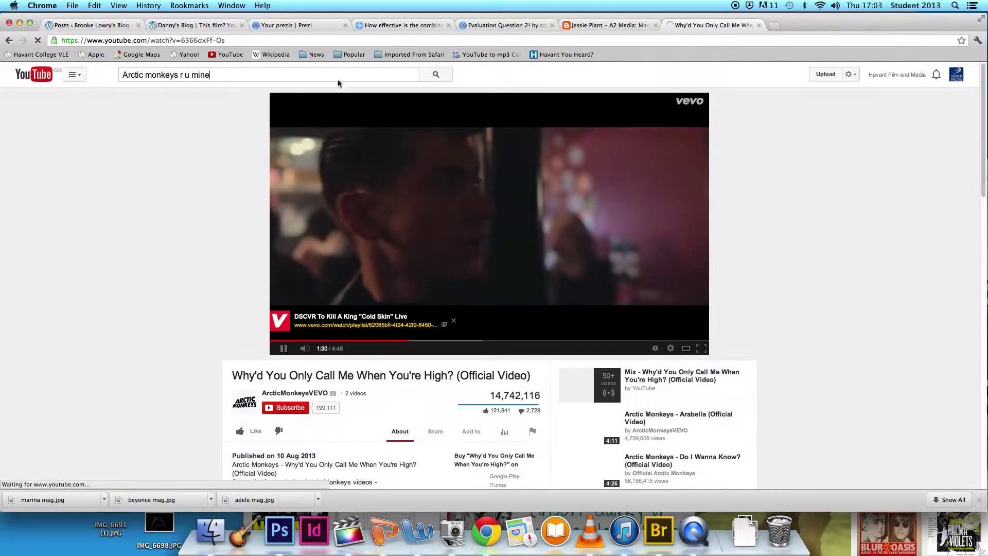
key("Return")
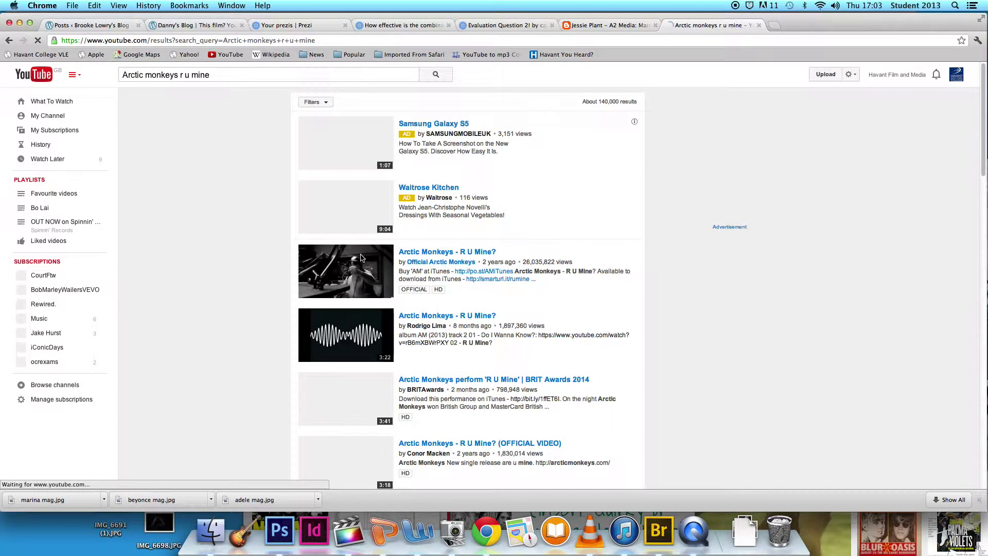
left_click(361, 258)
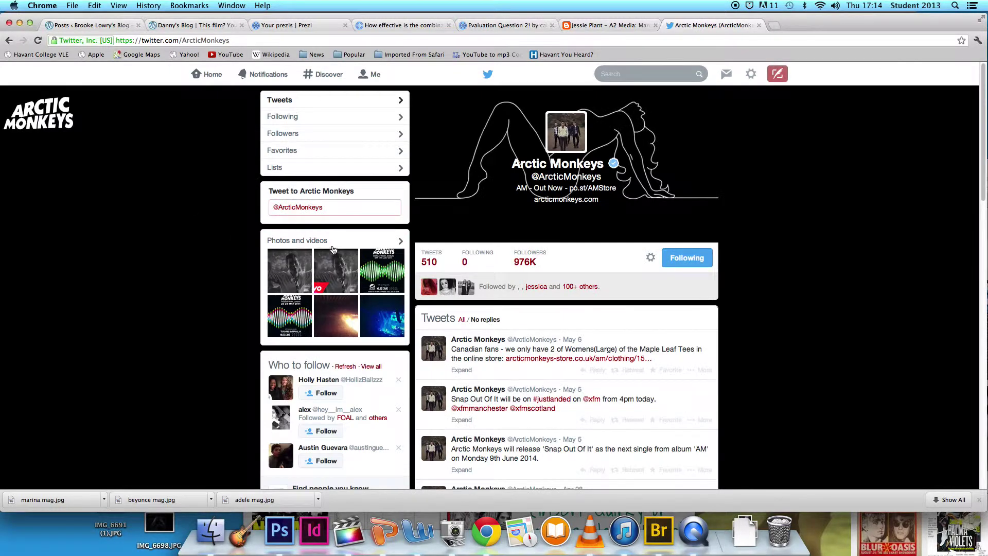
Scroll through the tweets on the Arctic Monkeys Twitter profile
scroll(333, 250, "down", 5)
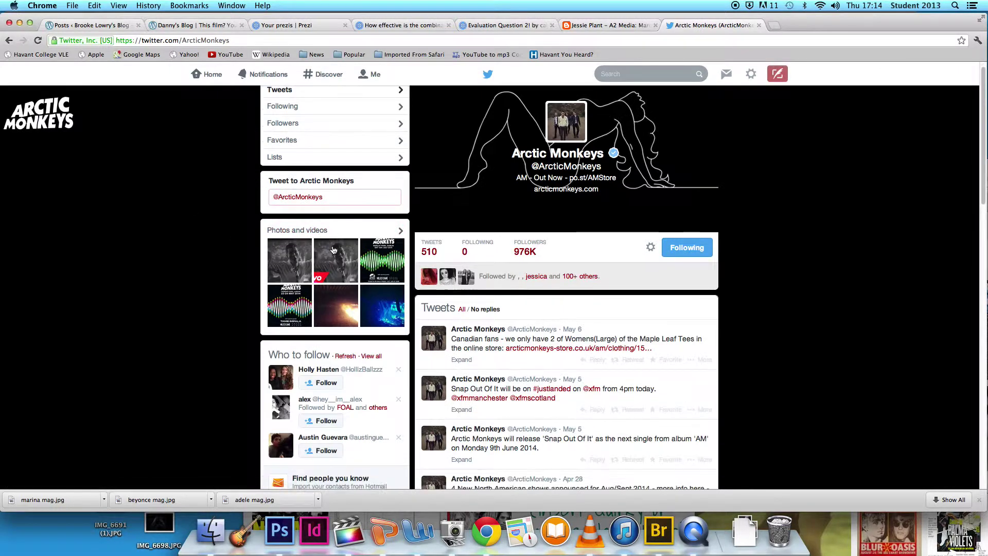
scroll(500, 318, "down", 3)
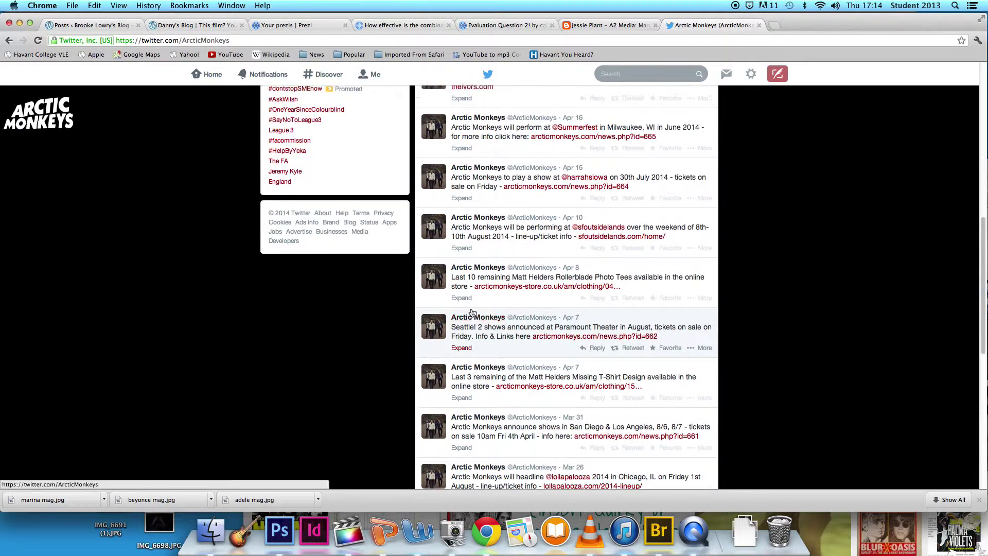
scroll(470, 313, "up", 10)
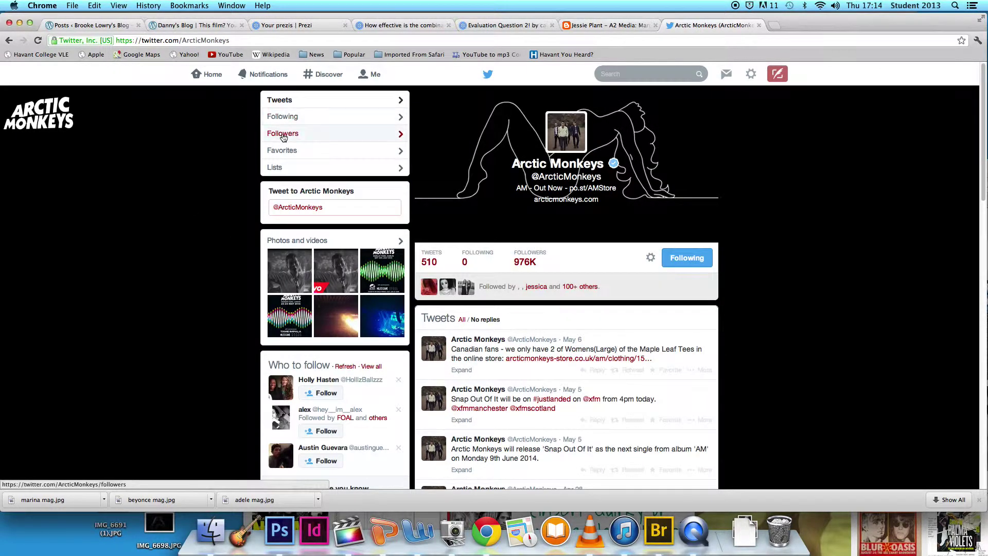
Open the band's Followers list and scroll through the followers
left_click(283, 151)
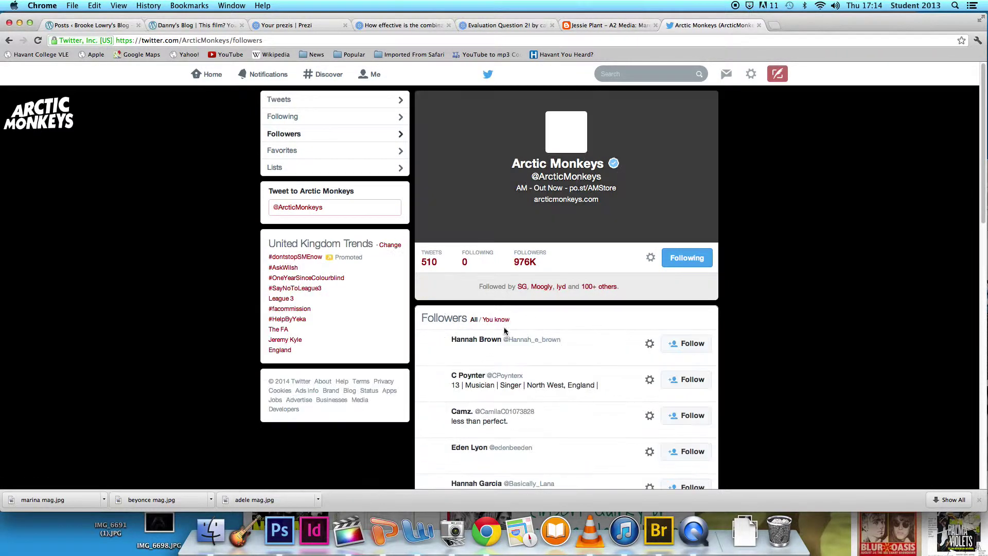
scroll(510, 334, "down", 1)
scroll(520, 350, "down", 10)
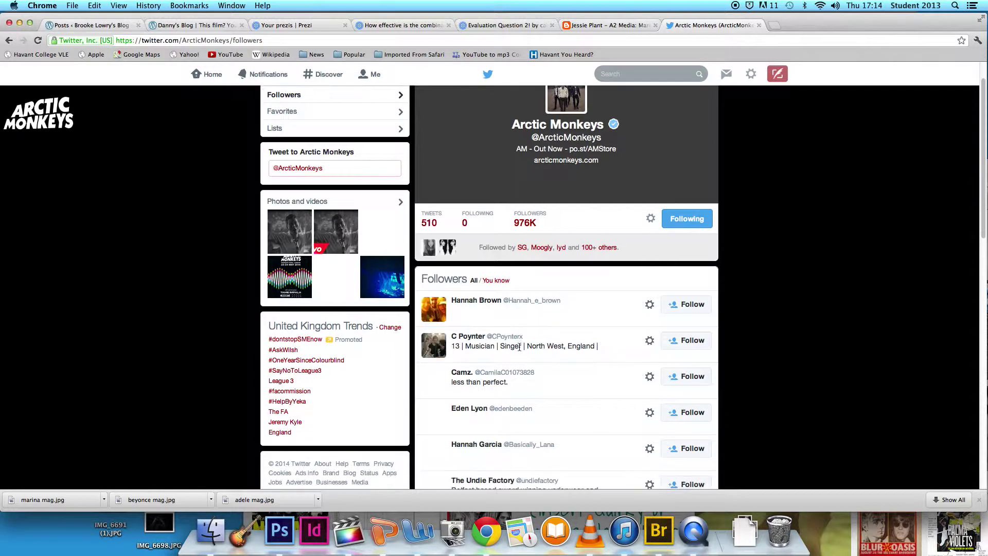
scroll(520, 350, "down", 15)
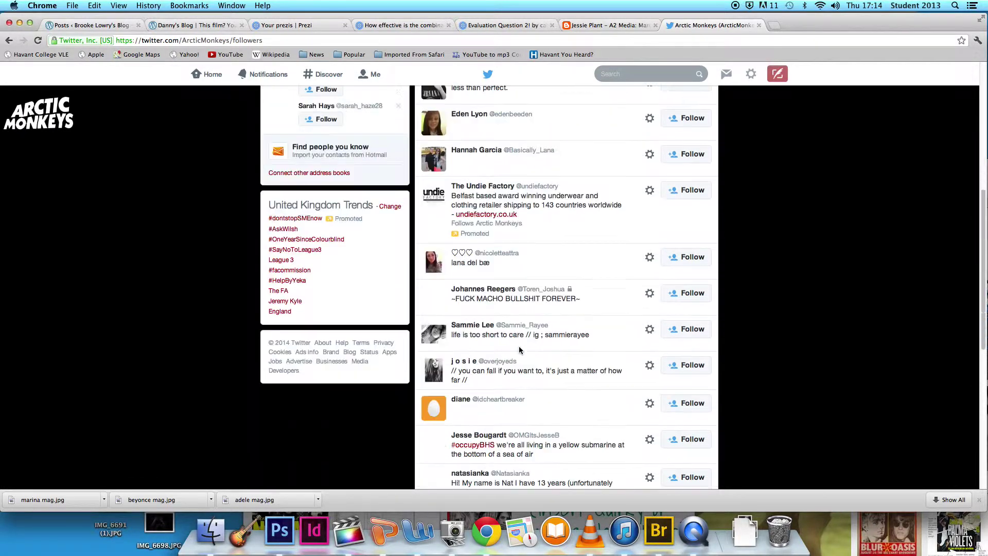
scroll(518, 350, "down", 8)
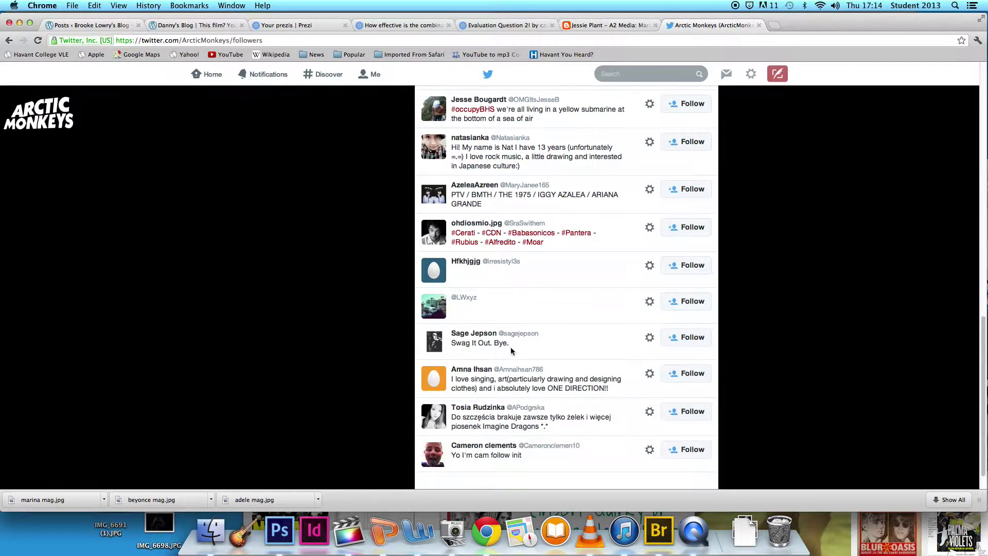
scroll(506, 348, "down", 11)
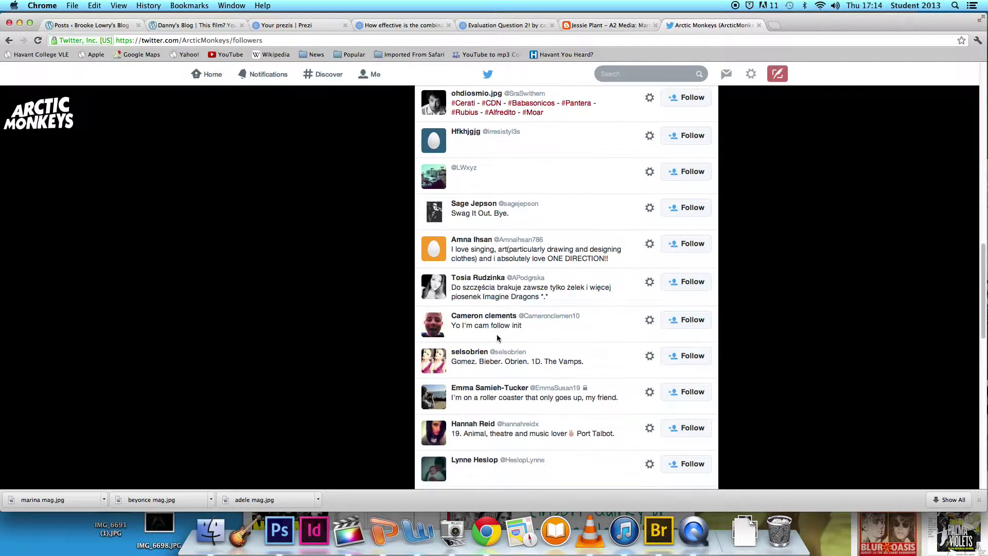
scroll(497, 337, "up", 20)
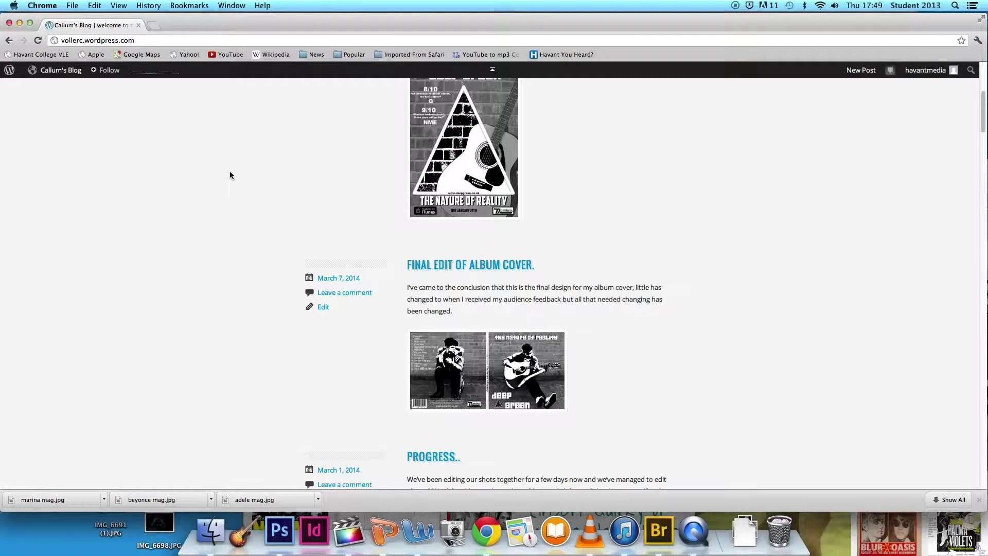
Scroll the WordPress blog to page 2 and the Courteeners post with the St Jude track list
scroll(244, 212, "down", 5)
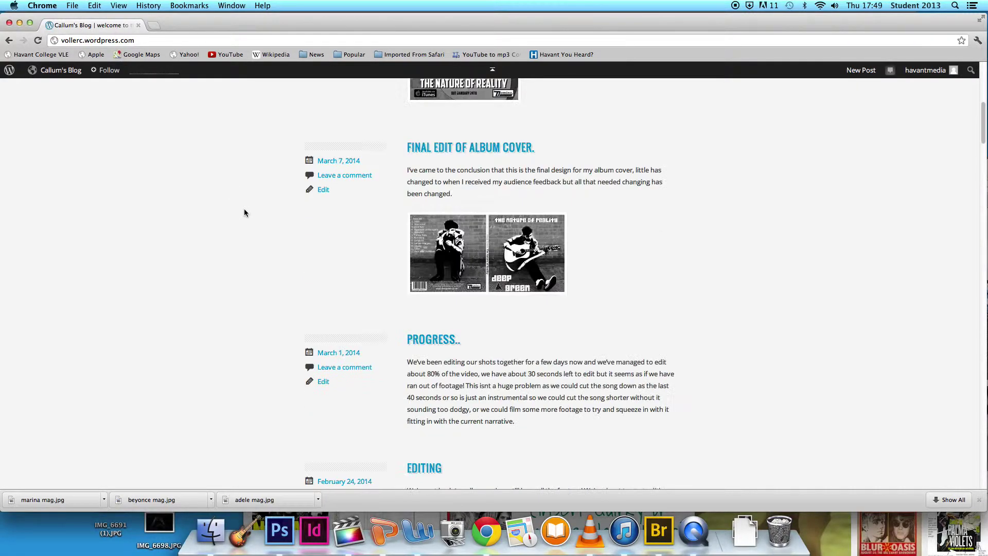
scroll(244, 212, "down", 20)
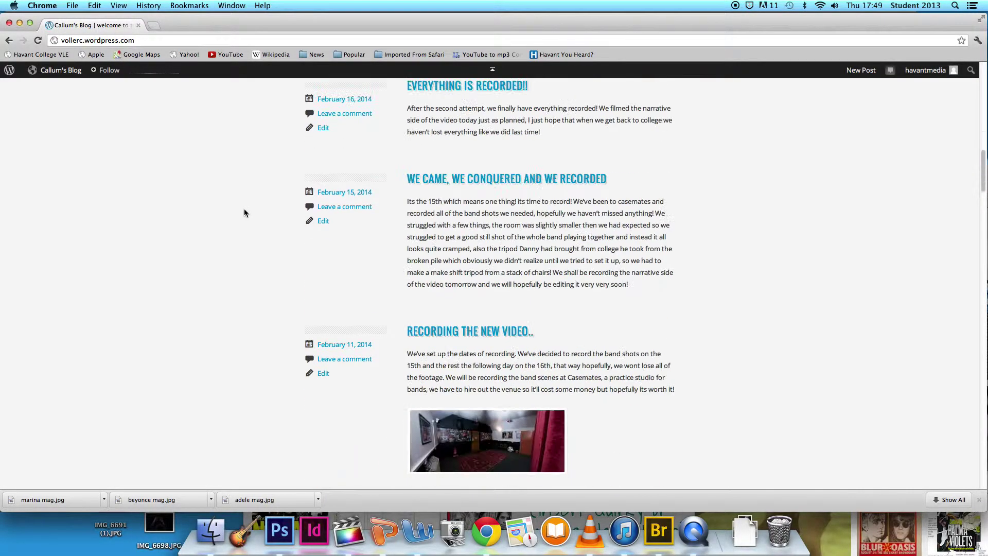
scroll(244, 213, "down", 15)
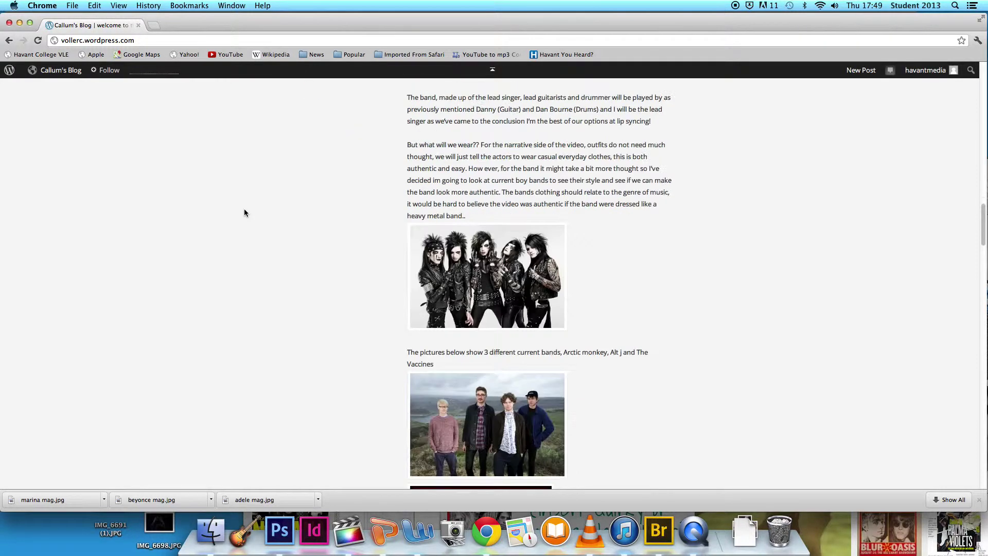
scroll(244, 213, "down", 18)
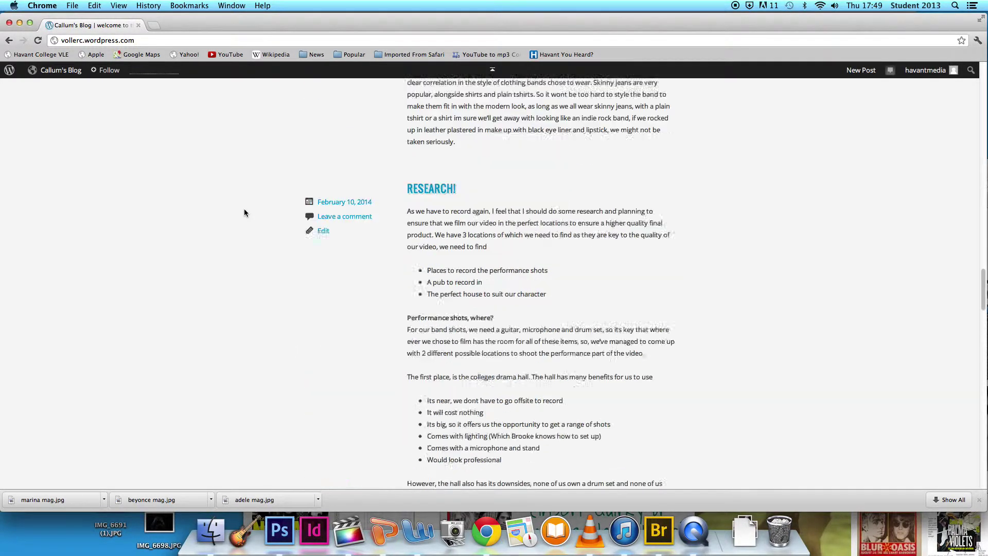
scroll(244, 212, "down", 18)
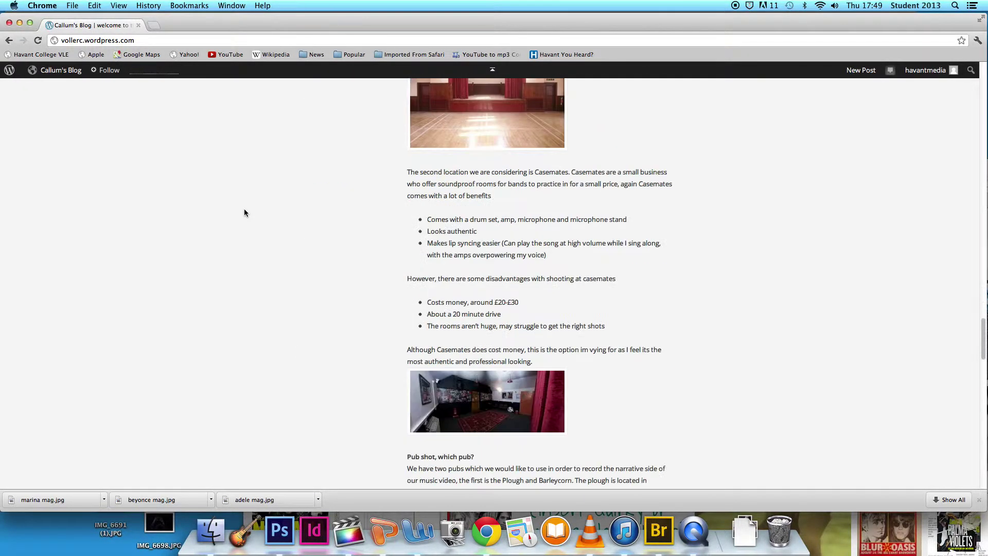
scroll(244, 213, "down", 7)
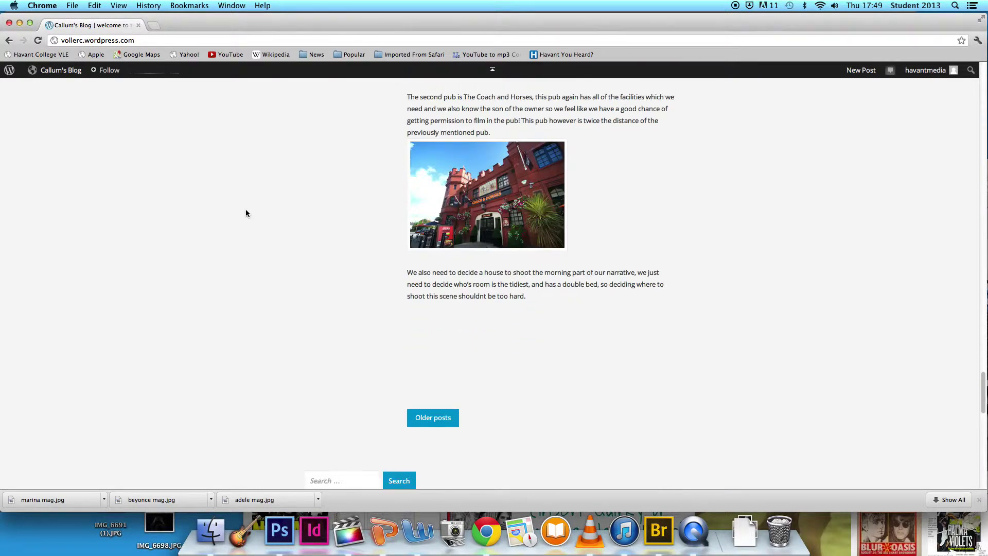
scroll(298, 276, "down", 3)
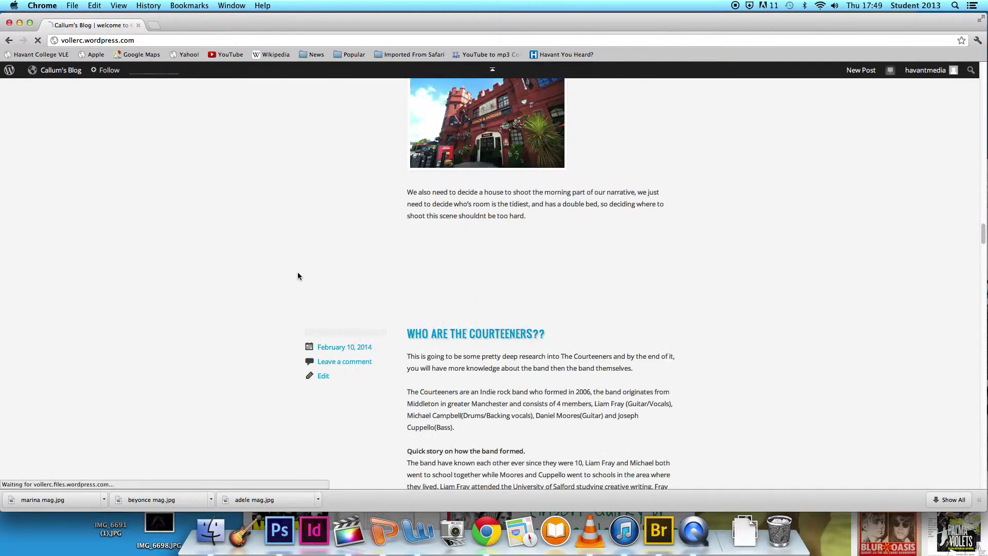
scroll(297, 277, "down", 6)
scroll(297, 276, "down", 16)
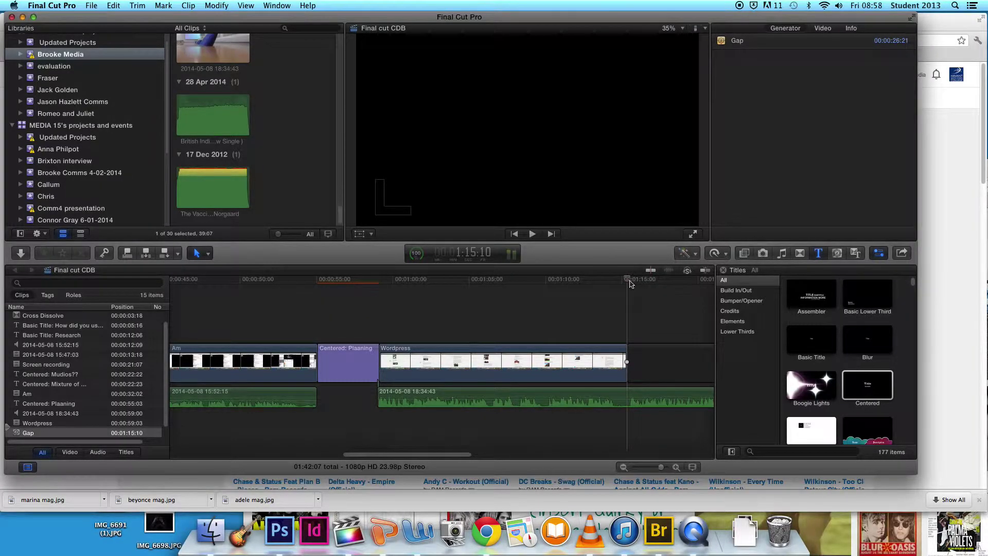
Place the playhead just past the last clip on the Final cut CDB timeline
left_click(637, 284)
scroll(689, 285, "right", 10)
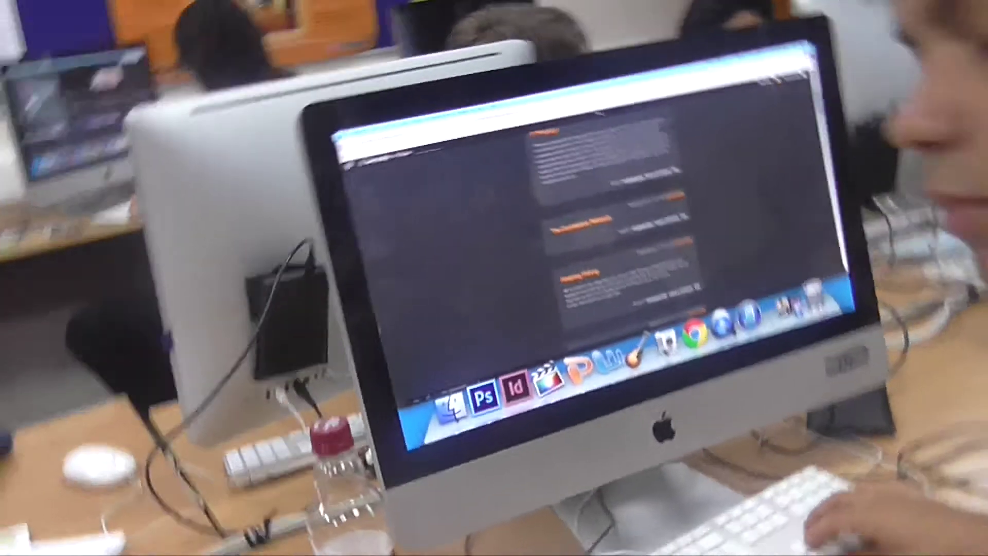
Scroll the Final cut CDB timeline back to its opening section
scroll(389, 136, "down", 1)
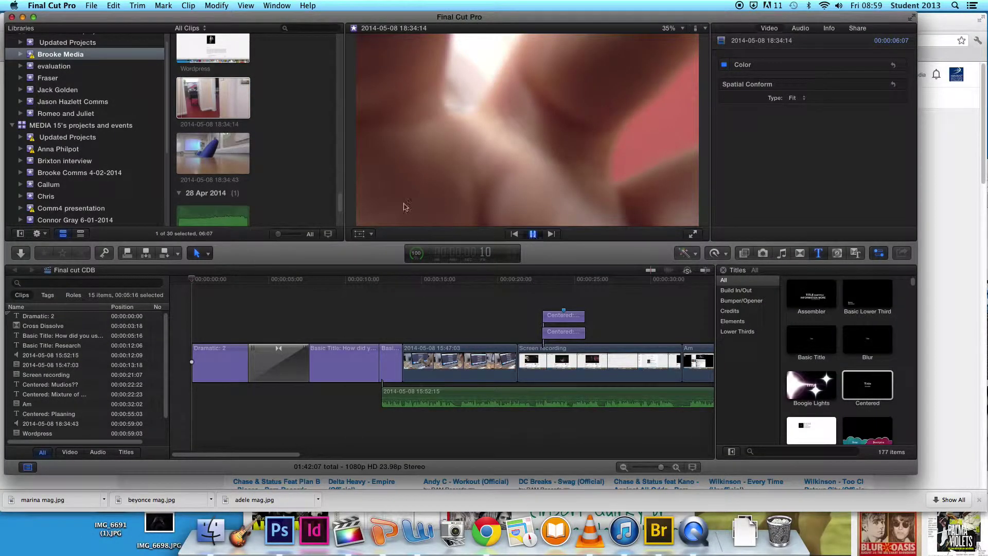
Stop project playback, scroll the Event Browser clips, and switch to QuickTime Player
key("space")
scroll(252, 108, "up", 1)
scroll(213, 80, "up", 5)
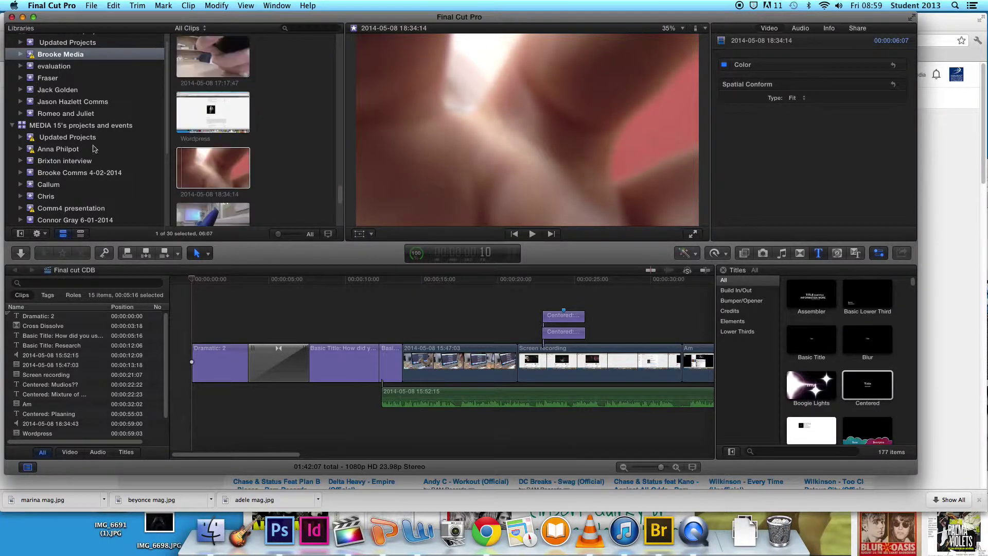
scroll(202, 97, "up", 15)
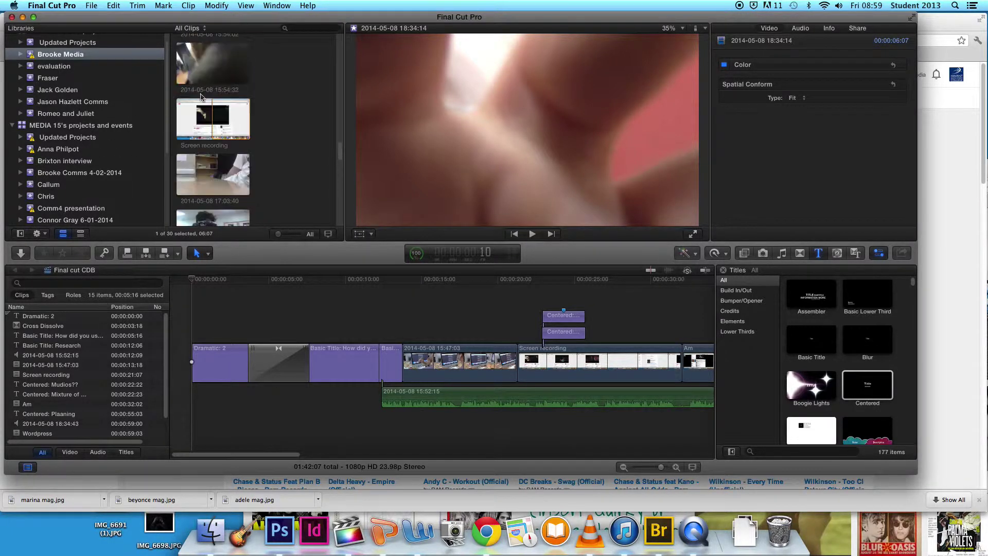
scroll(204, 98, "down", 6)
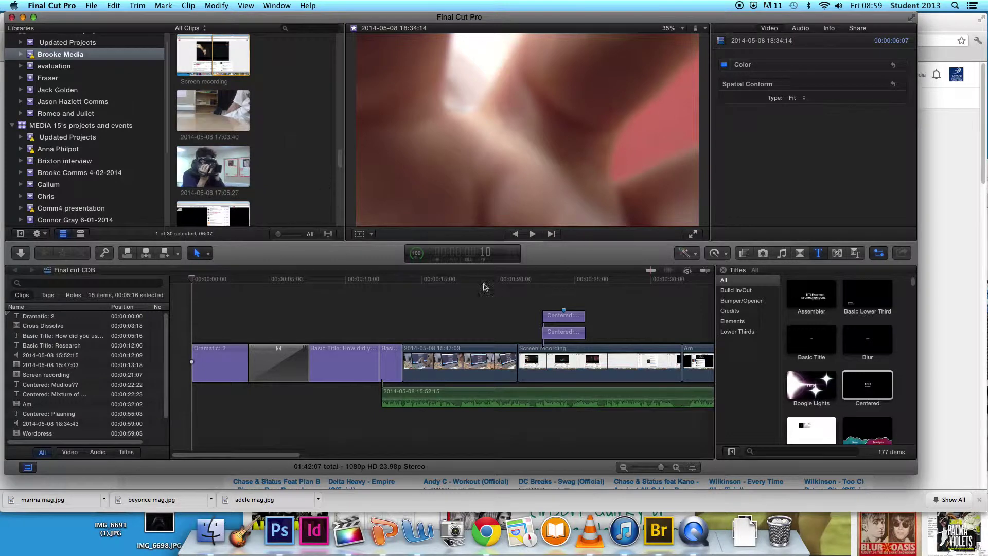
left_click(687, 521)
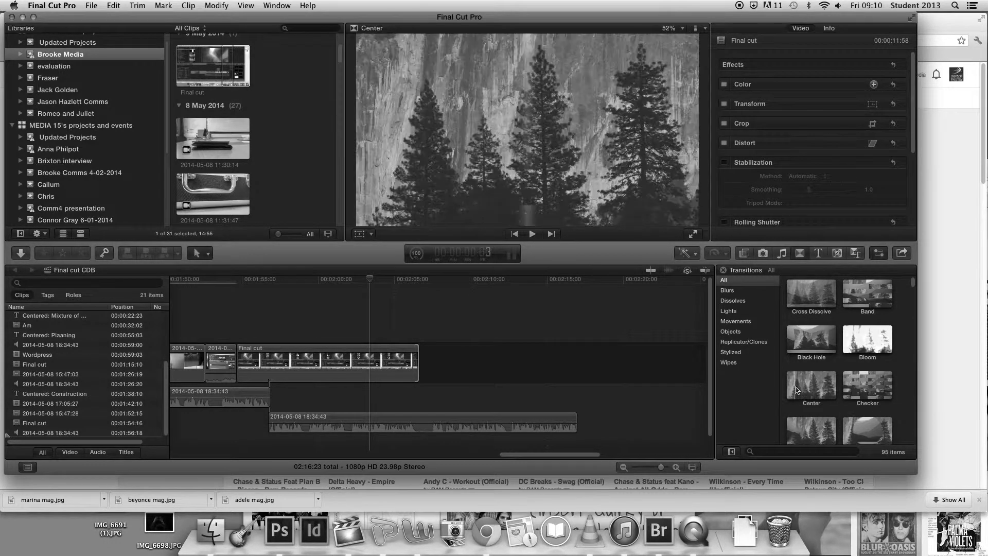
Drag the Clone Spin transition onto the end of the Final cut clip
scroll(834, 391, "down", 3)
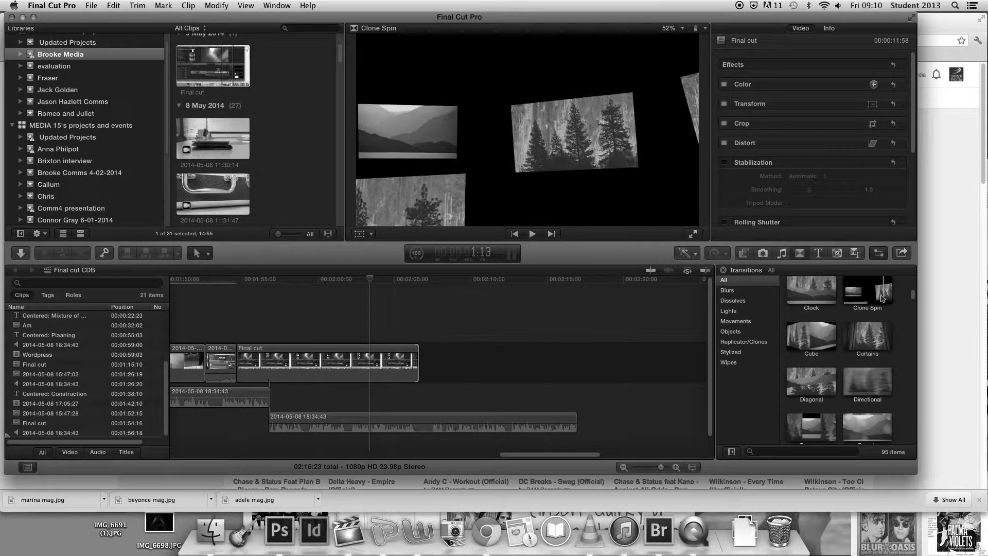
left_click_drag(883, 297, 561, 352)
left_click_drag(415, 368, 416, 367)
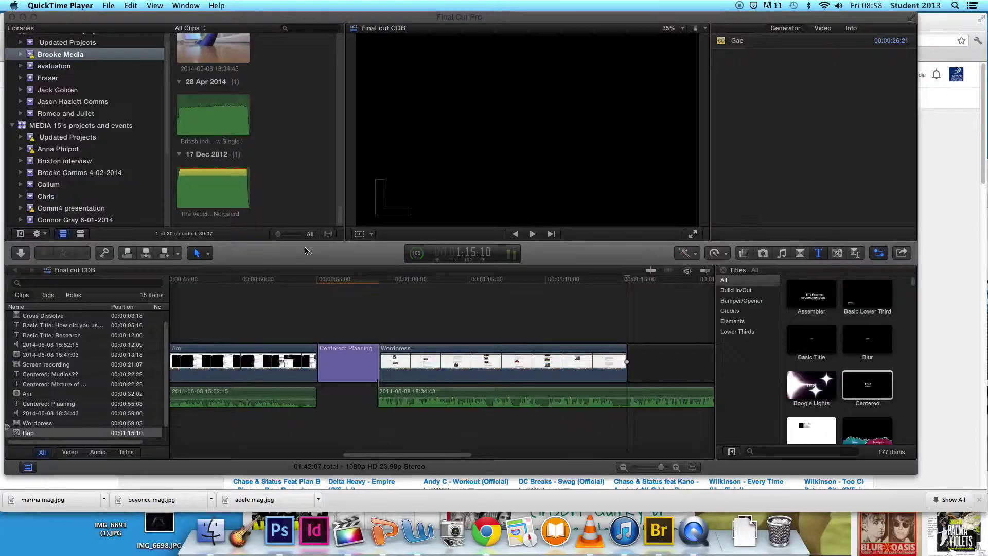
Bring Final Cut Pro forward and return the playhead to the start of the timeline
left_click(627, 282)
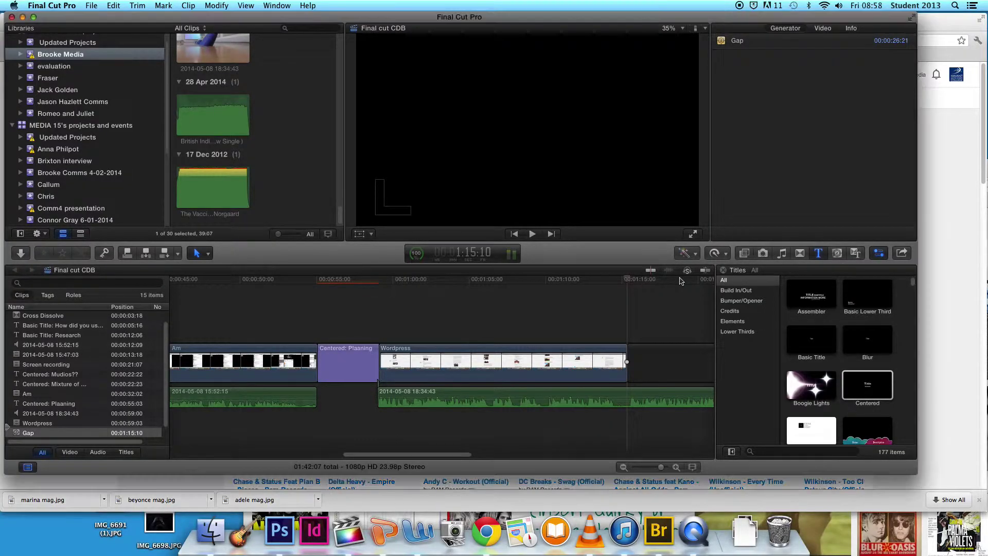
left_click(631, 282)
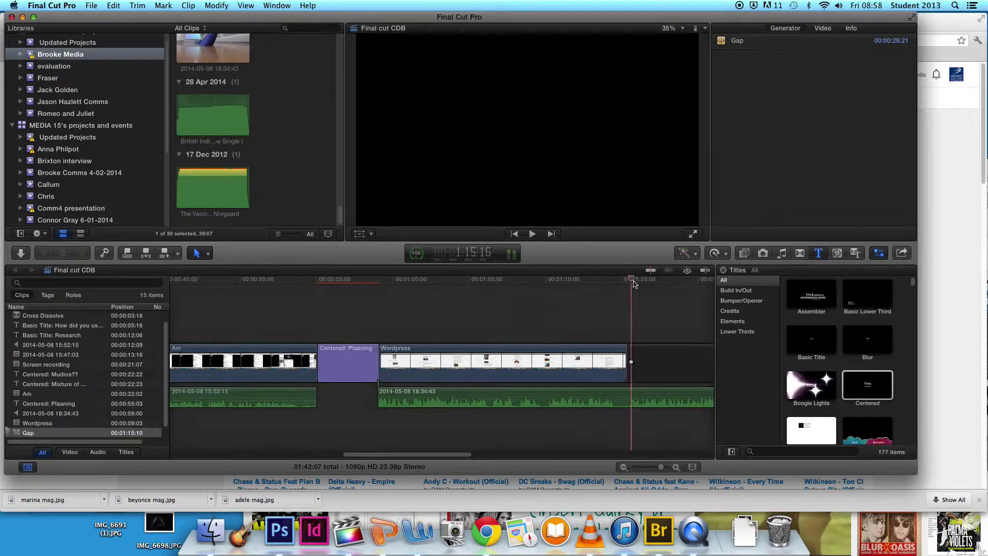
scroll(710, 285, "right", 10)
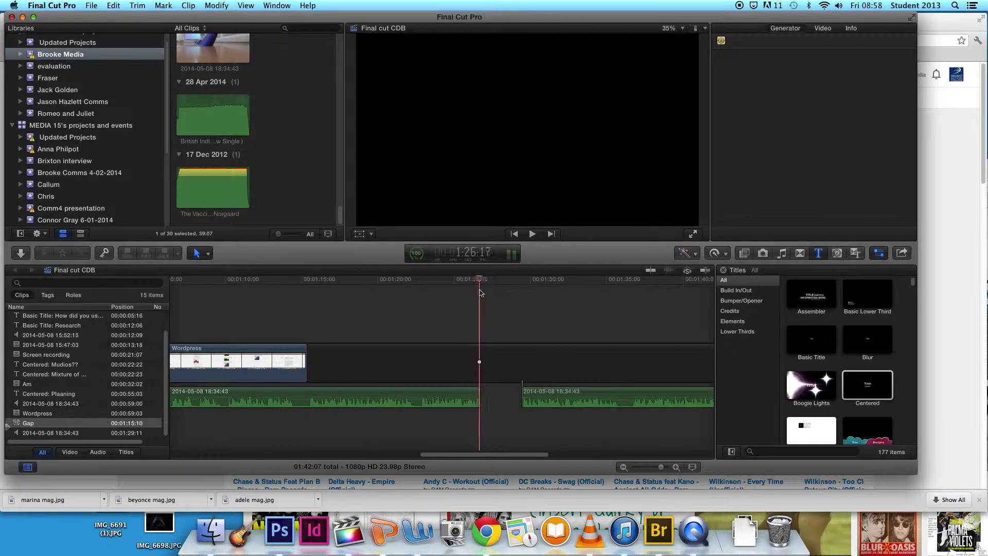
key("Home")
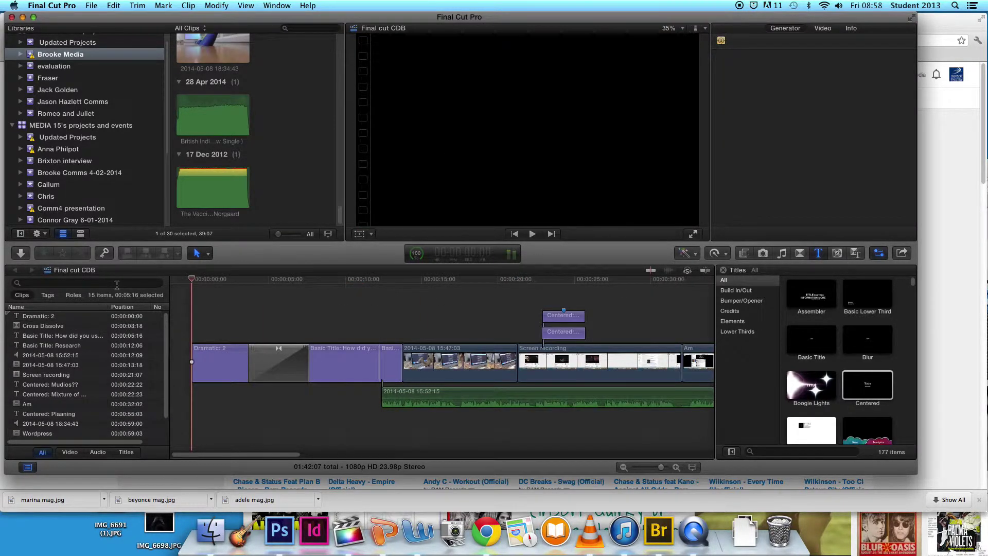
scroll(203, 113, "up", 5)
left_click(193, 109)
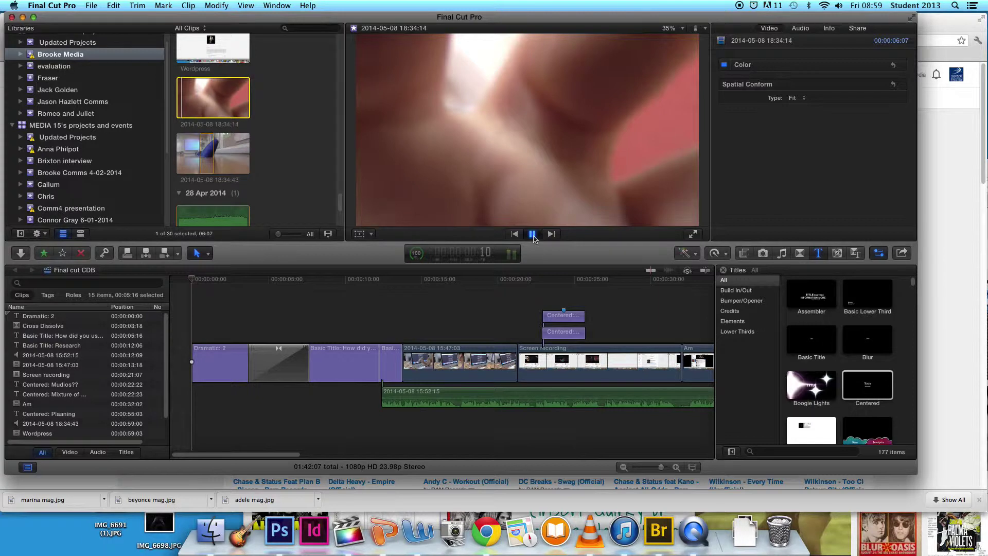
left_click(533, 234)
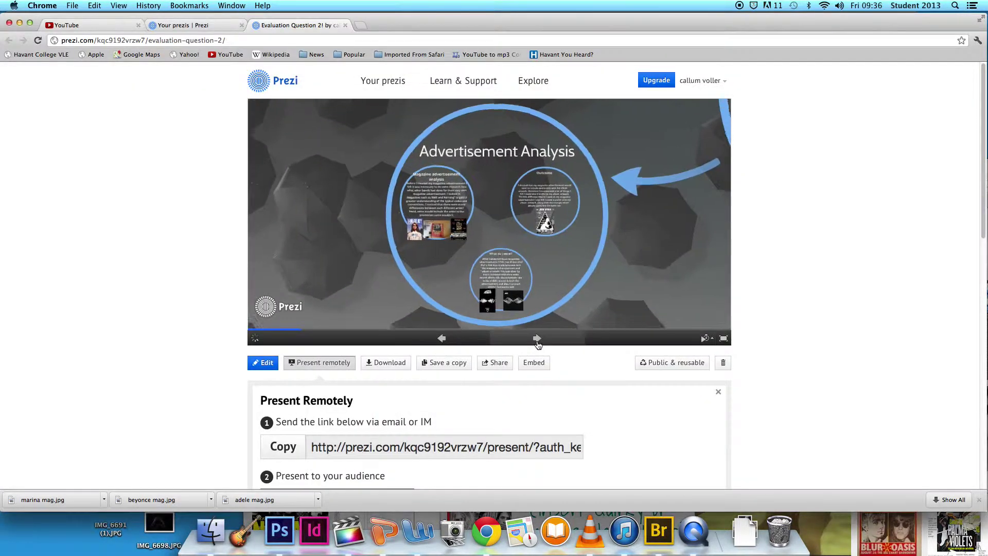
Advance the Prezi three times, through What do I think? to the Outcome slide
left_click(538, 341)
left_click(537, 340)
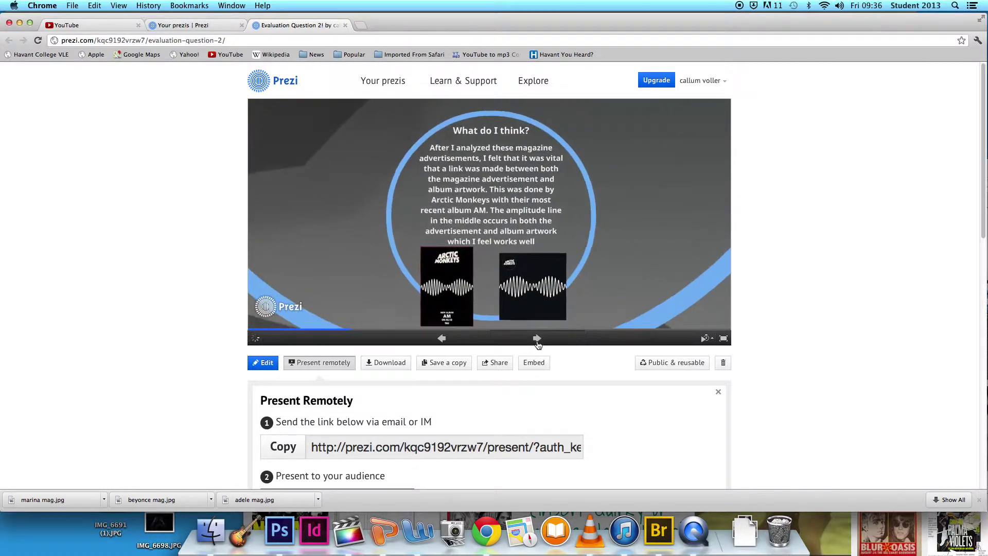
left_click(537, 341)
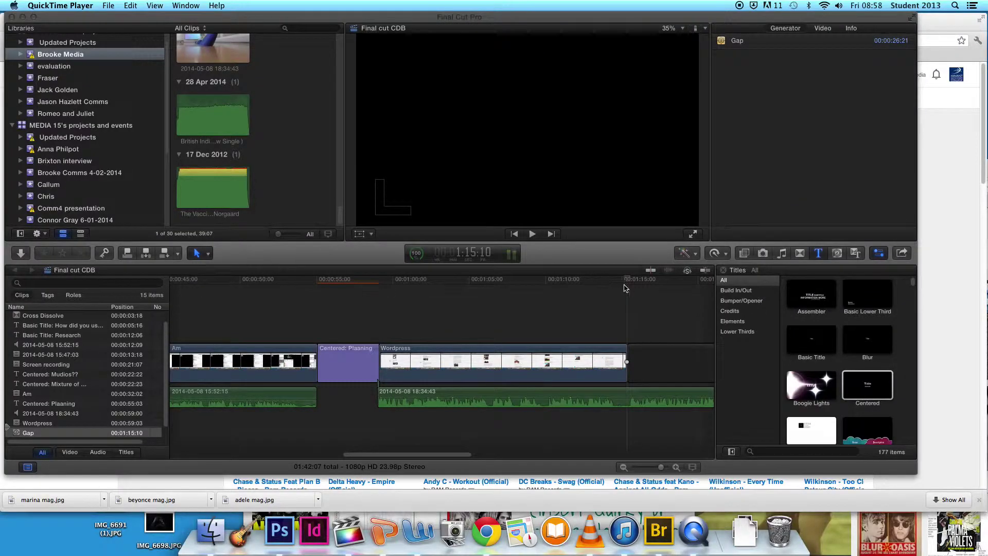
Bring Final Cut Pro forward, scrub past 1:18, then jump back to the timeline start
left_click(627, 283)
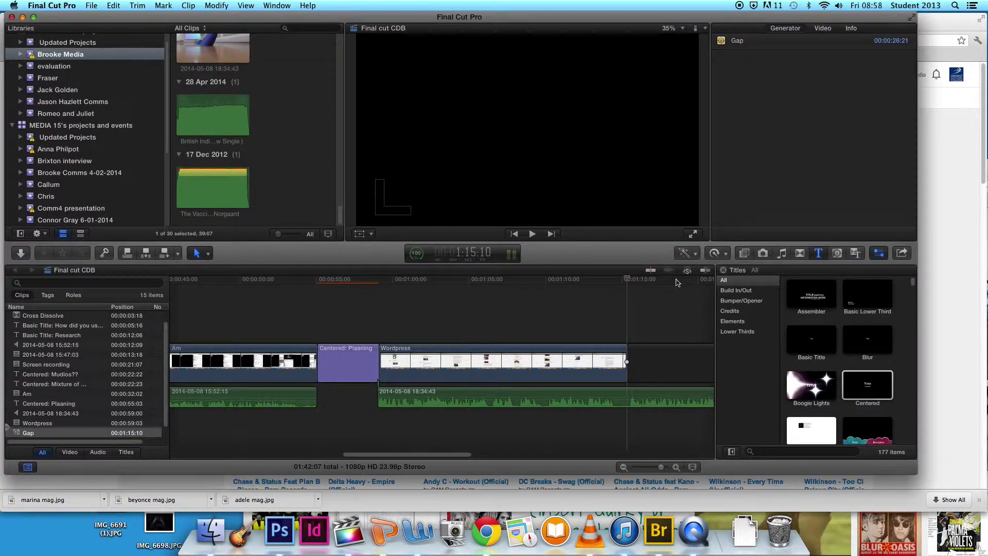
left_click_drag(630, 284, 452, 292)
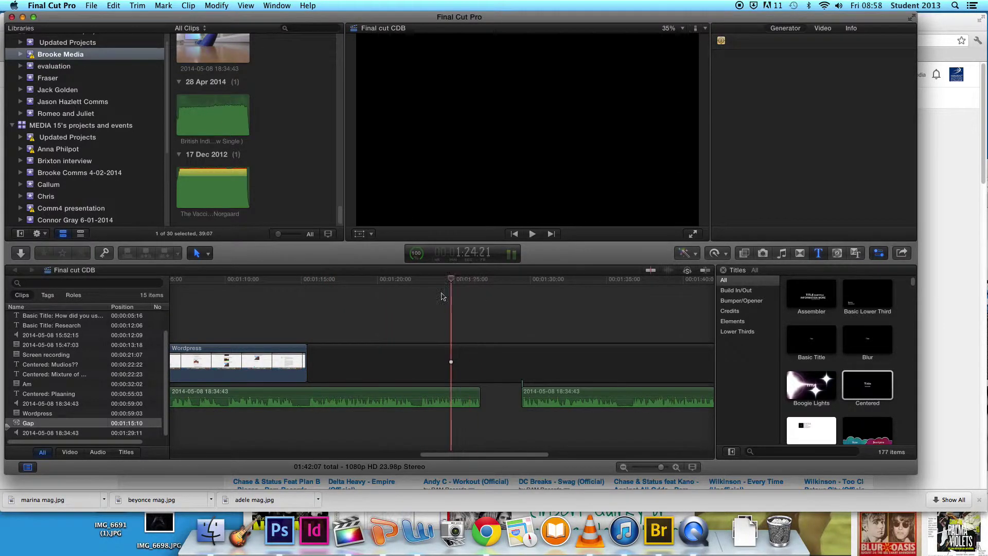
key("Home")
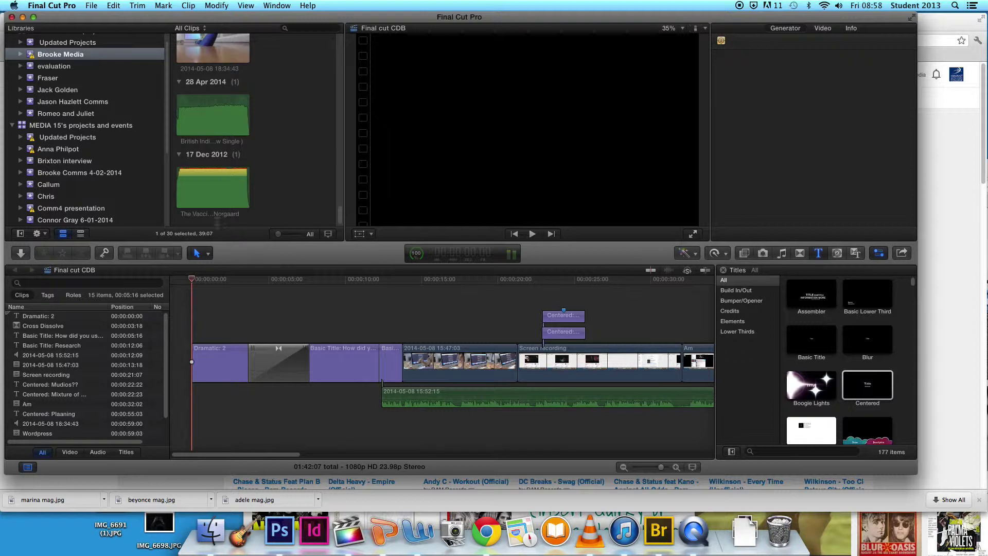
scroll(198, 108, "up", 4)
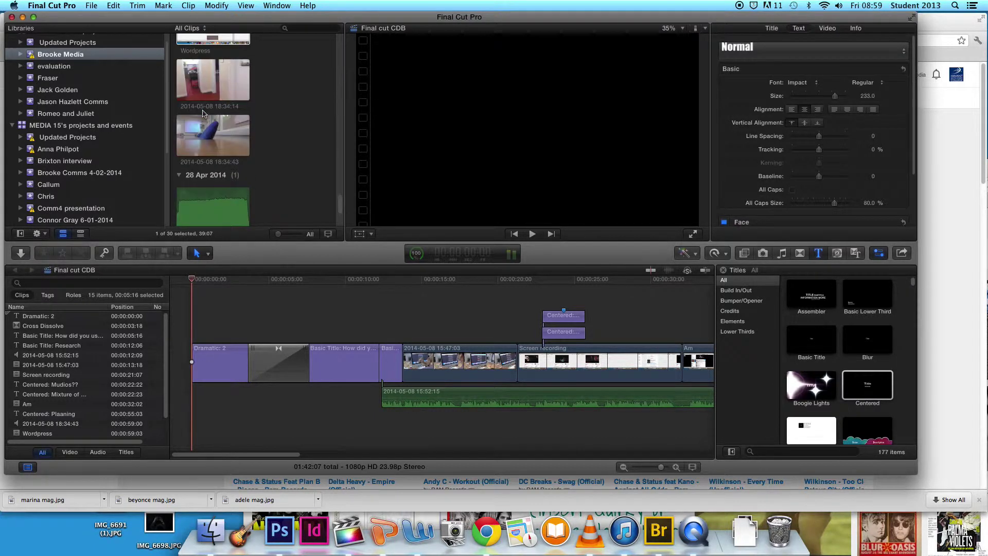
left_click(181, 106)
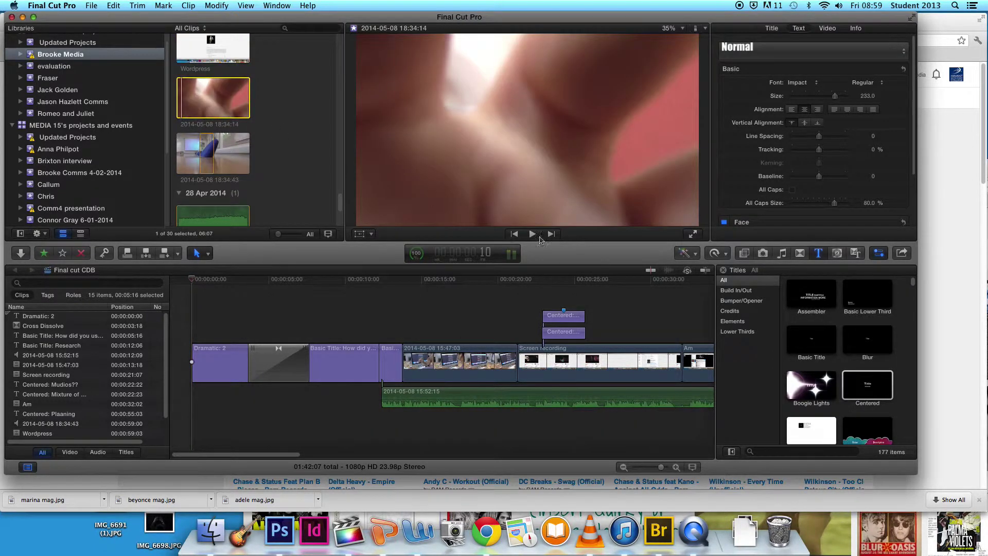
left_click(533, 235)
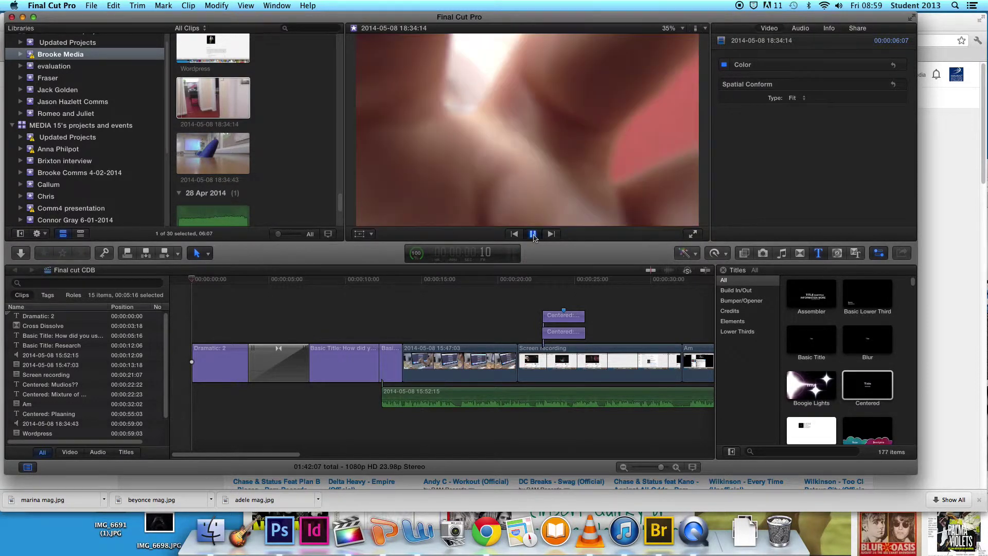
left_click(533, 235)
key("space")
scroll(251, 108, "up", 1)
scroll(213, 79, "up", 5)
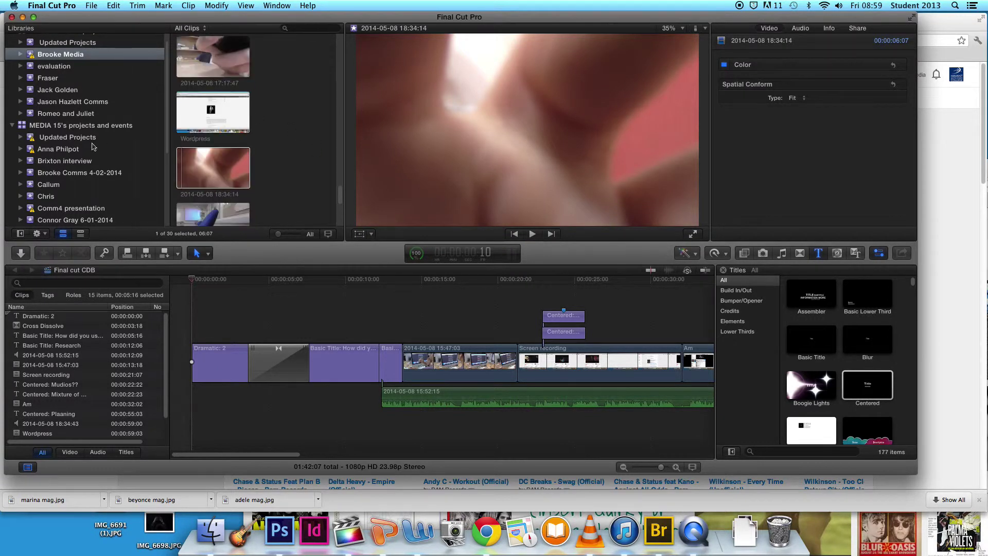
scroll(201, 97, "up", 4)
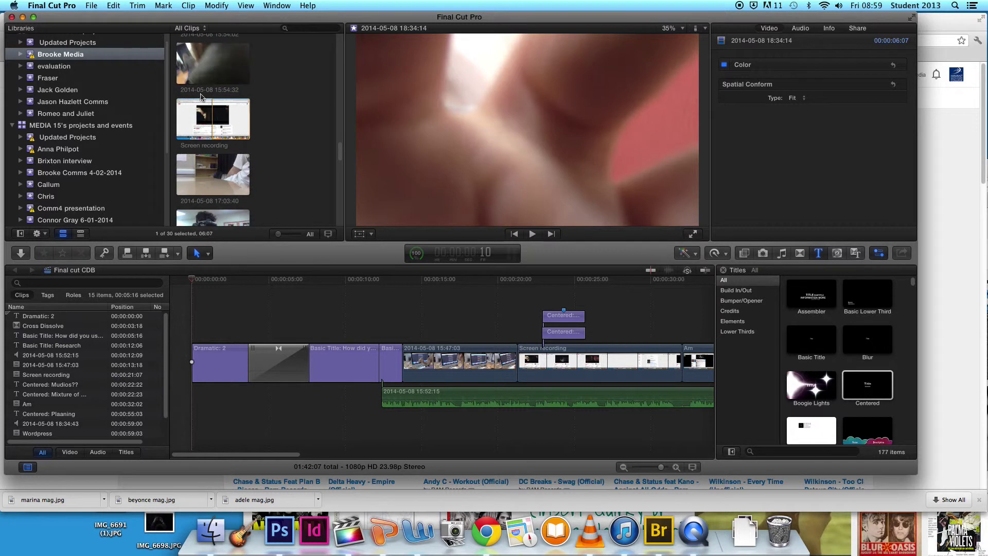